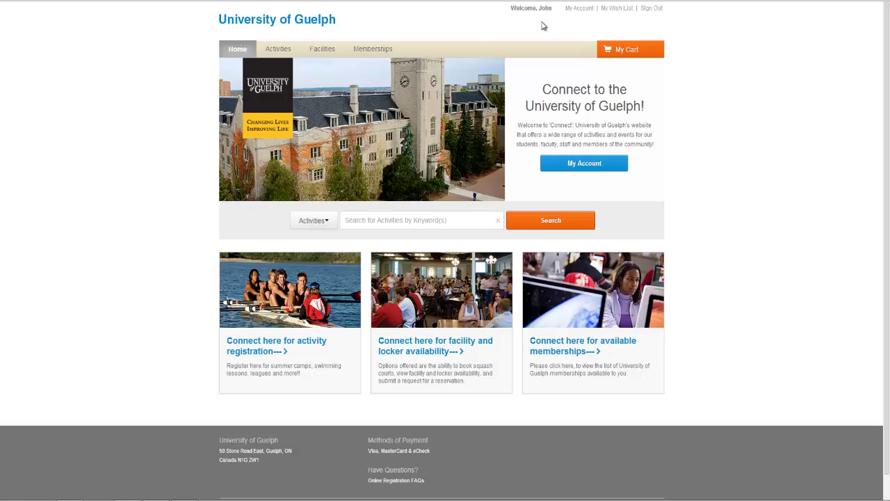
# - Bring up the Activities category dropdown on the University of Guelph home page
pyautogui.moveTo(279, 52)
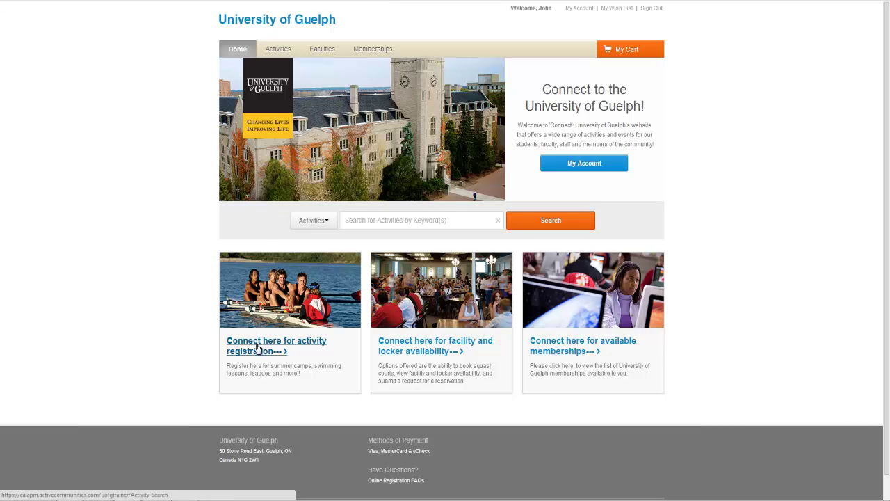
# - Open Activity Search and expand the Site, Show For and Days of the Week filters
pyautogui.click(271, 55)
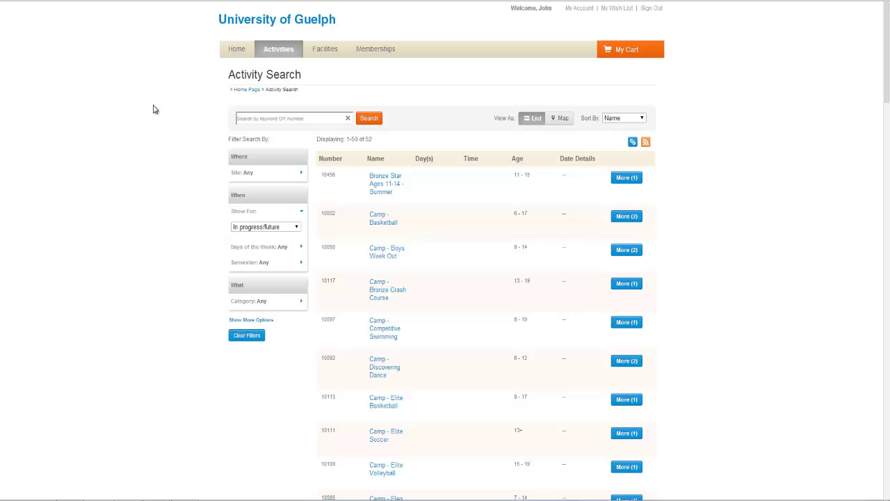
pyautogui.click(301, 174)
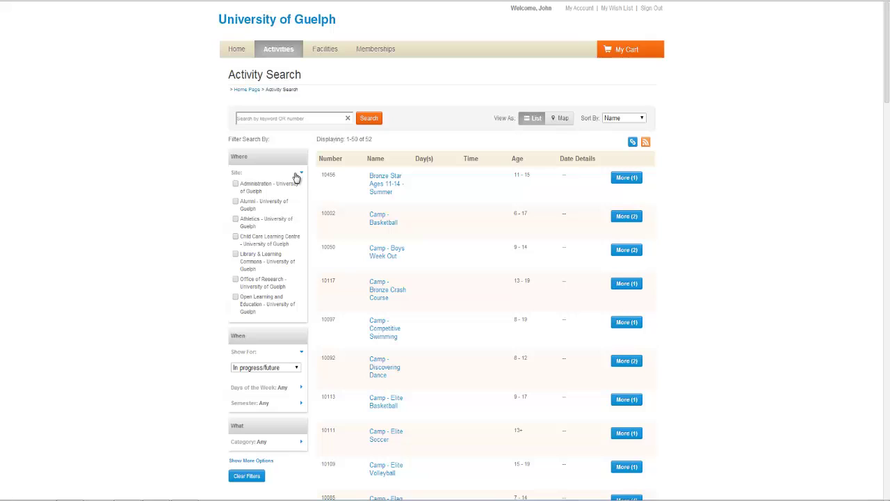
pyautogui.scroll(-1, 188, 203)
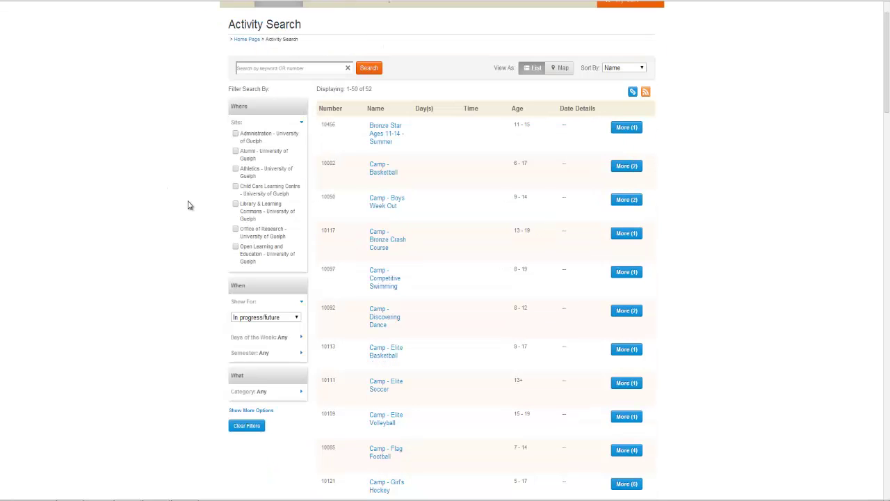
pyautogui.click(302, 304)
pyautogui.click(302, 305)
pyautogui.click(297, 318)
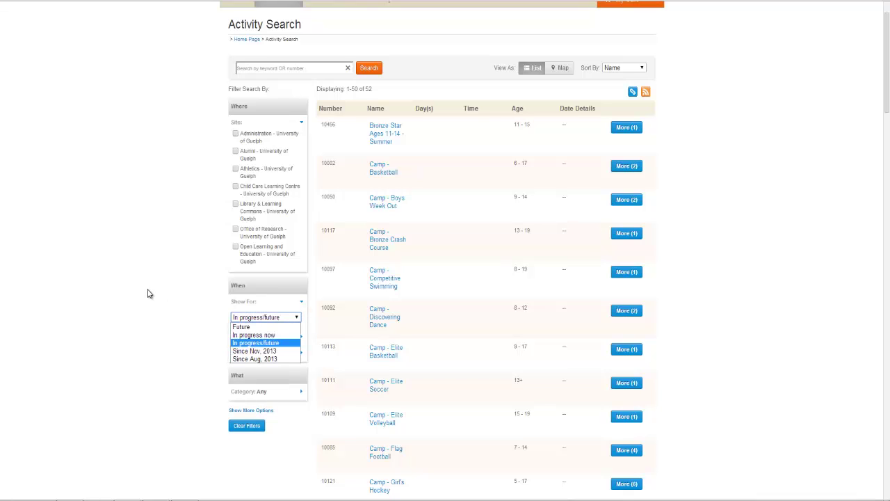
pyautogui.click(147, 293)
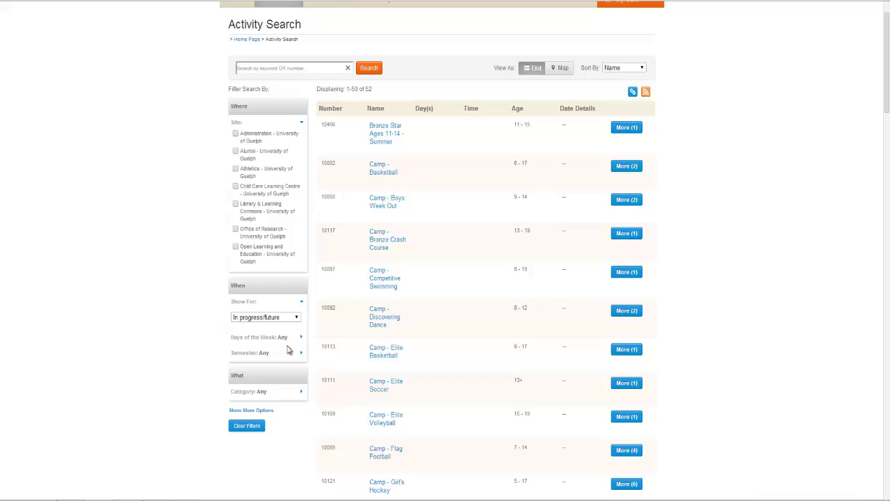
pyautogui.click(301, 337)
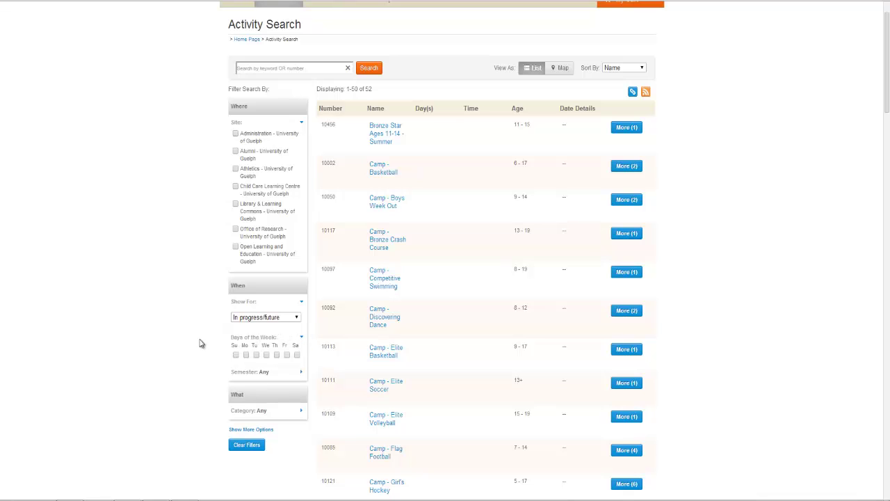
# - Filter the activities to the 2014 Summer Semester, leaving 45 results
pyautogui.click(303, 379)
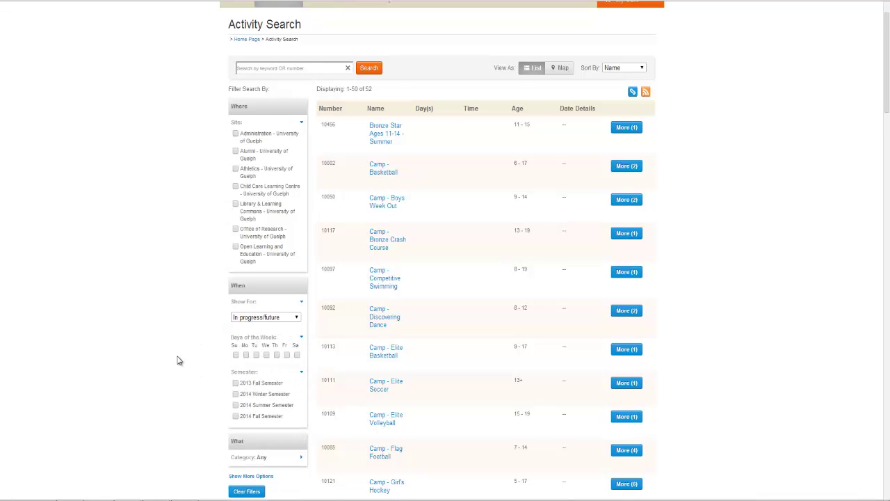
pyautogui.scroll(-1, 177, 360)
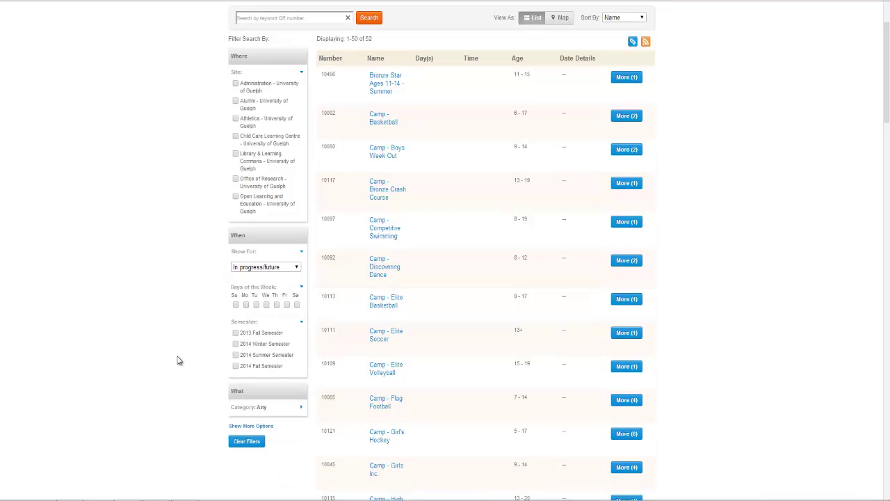
pyautogui.click(235, 355)
pyautogui.click(301, 407)
pyautogui.scroll(-1, 199, 379)
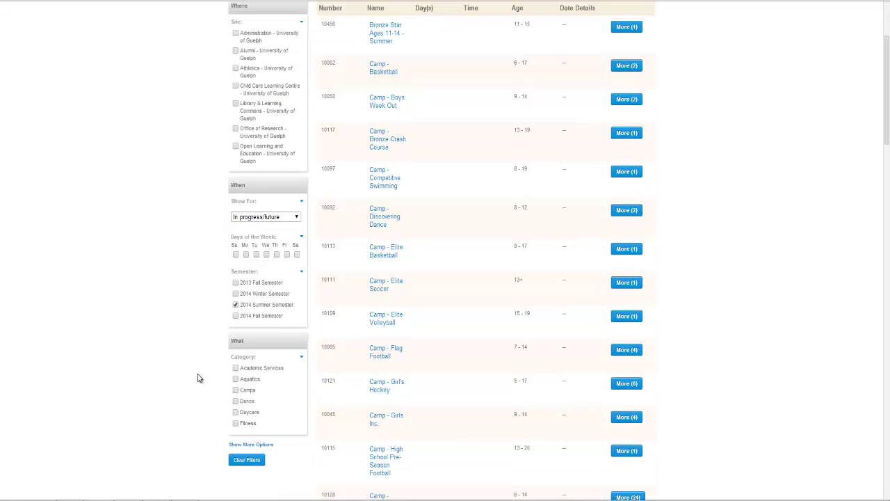
pyautogui.scroll(3, 198, 377)
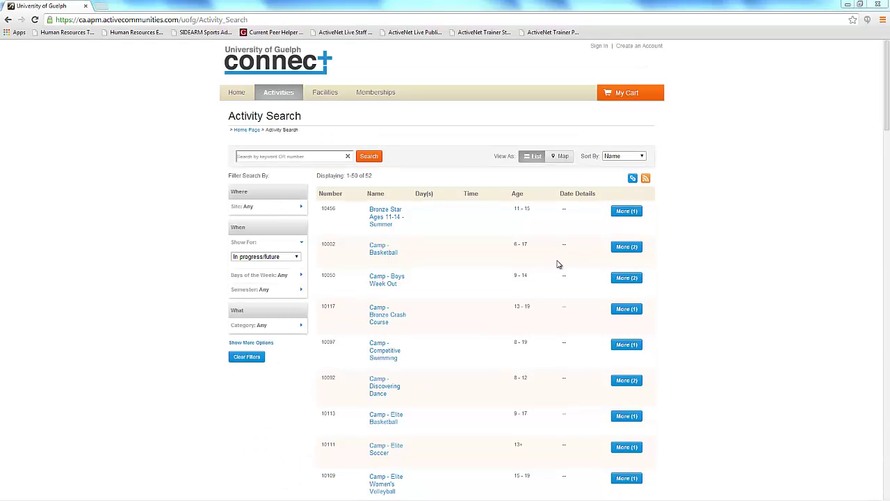
# - Sort by Date Details, search keyword 10189, and open Private Swim Lessons - Summer
pyautogui.click(641, 158)
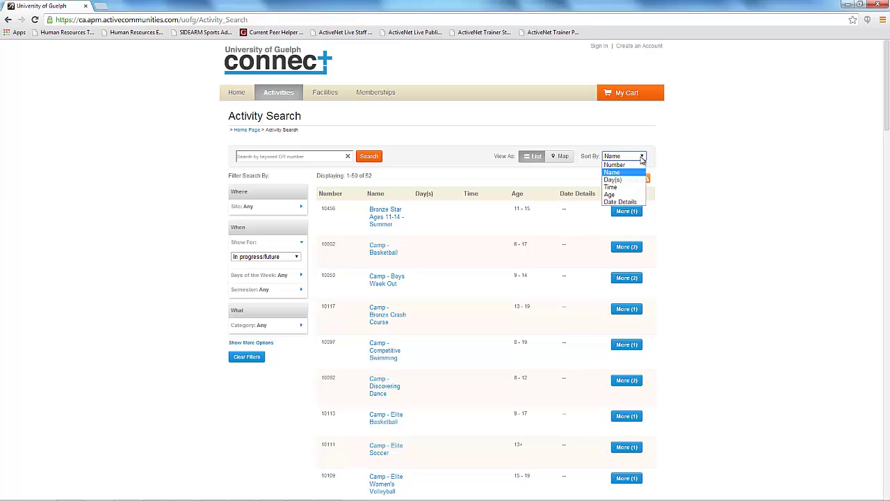
pyautogui.click(621, 201)
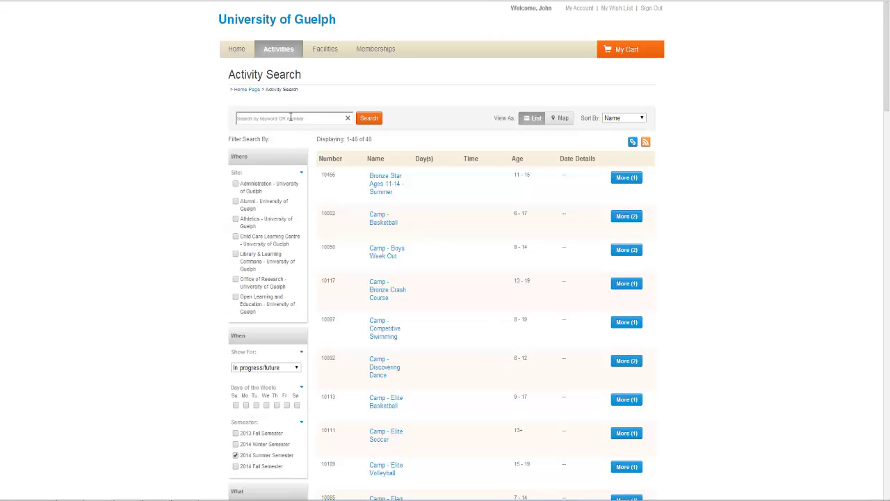
pyautogui.click(291, 117)
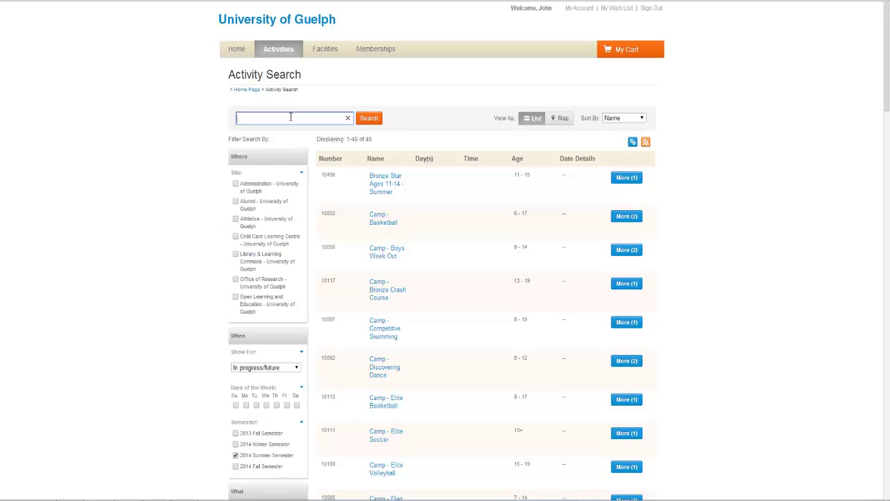
pyautogui.write('10189')
pyautogui.click(368, 119)
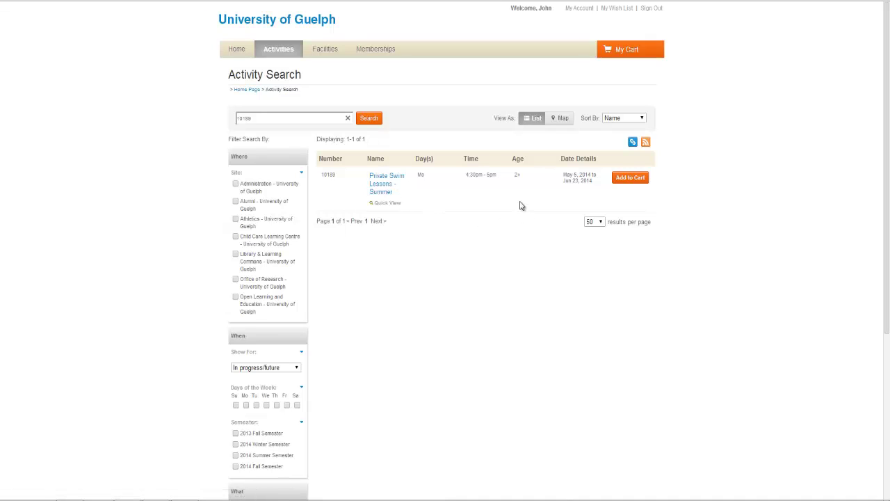
pyautogui.click(381, 179)
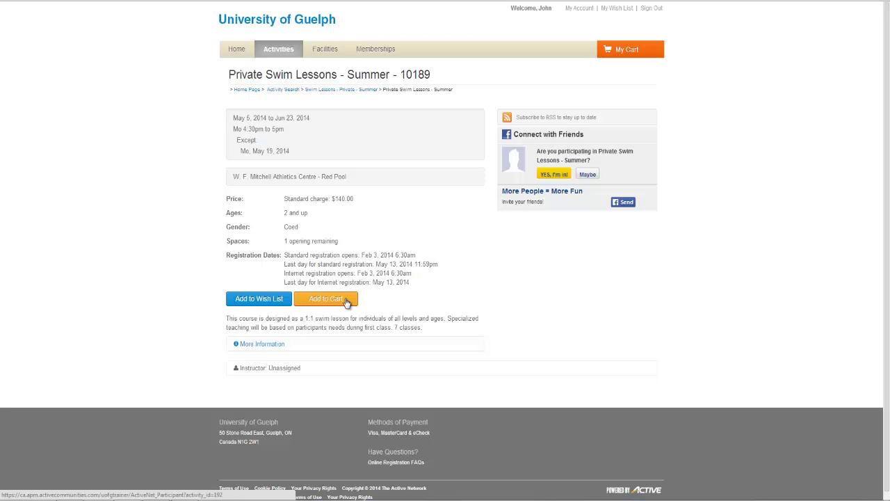
# - Expand More Information on the Private Swim Lessons - Summer page
pyautogui.click(279, 349)
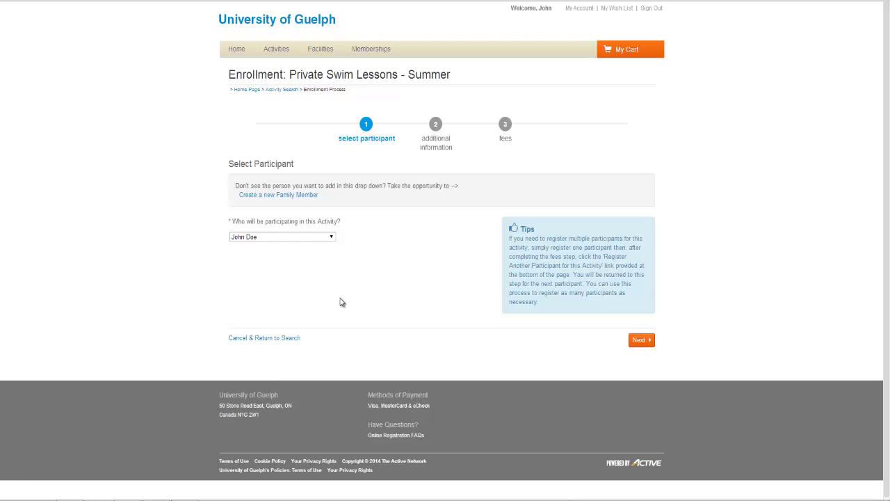
# - Keep the account holder as the swim lesson participant and continue
pyautogui.click(332, 237)
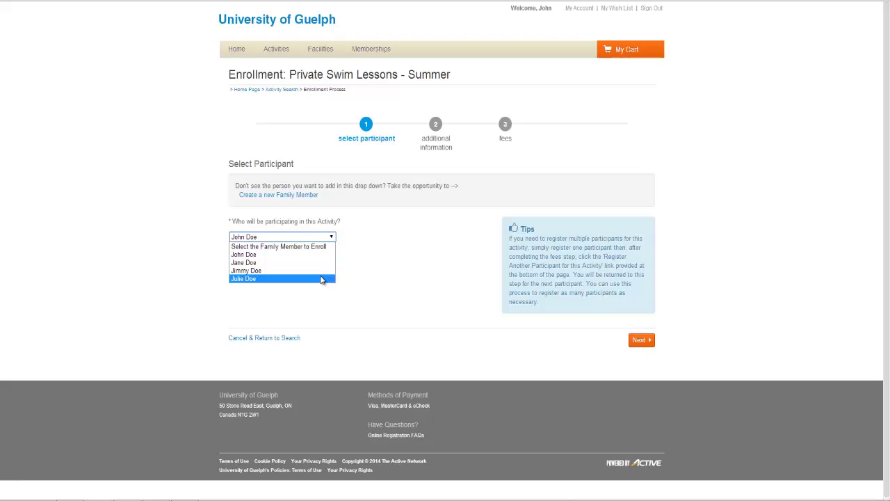
pyautogui.click(321, 254)
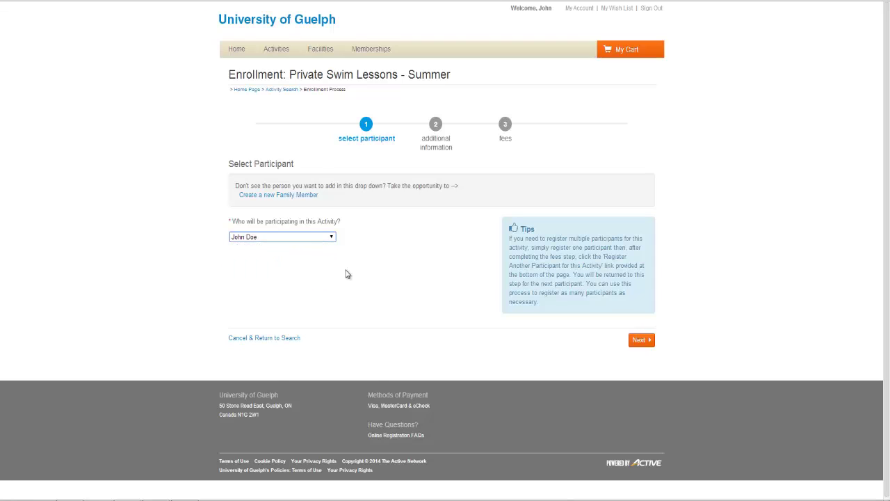
pyautogui.click(639, 343)
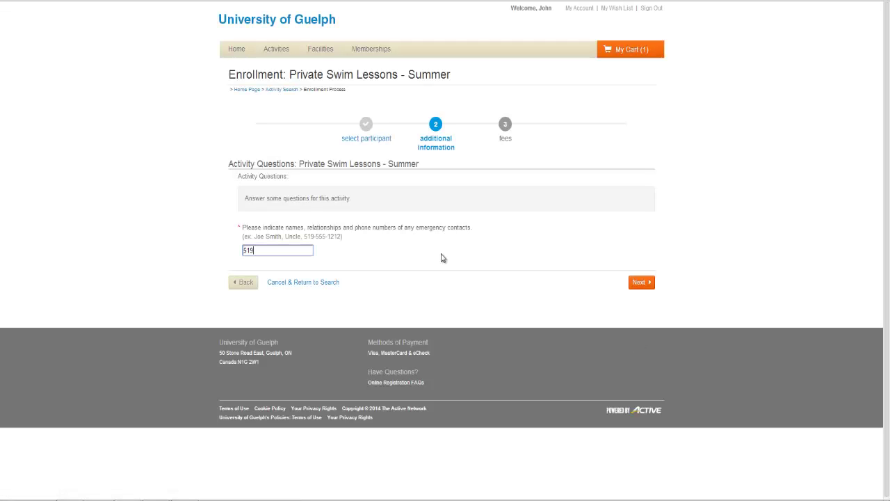
# - Enter the emergency contact phone number, pass the $140.00 fees step, and reach the Shopping Cart
pyautogui.write('-555-1212')
pyautogui.click(636, 283)
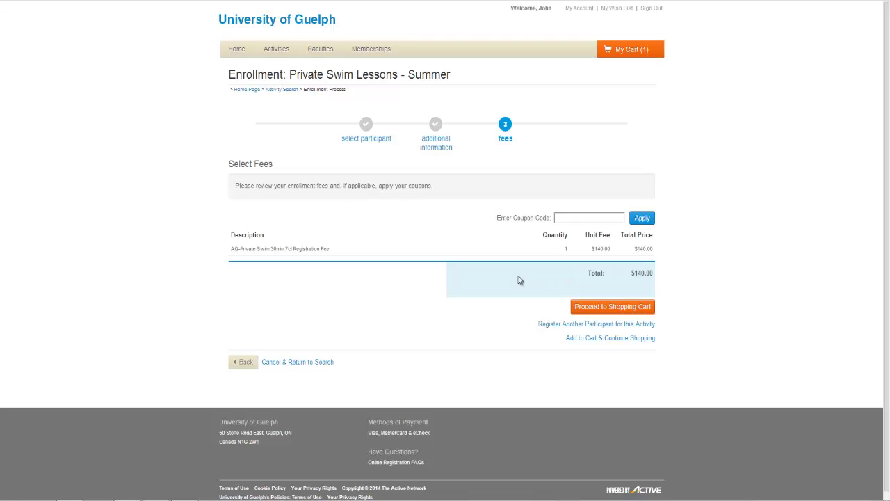
pyautogui.click(567, 218)
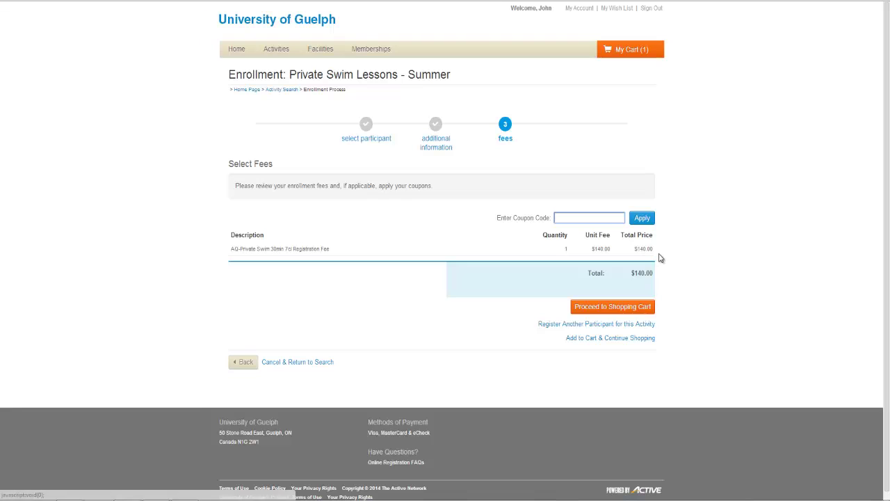
pyautogui.click(625, 314)
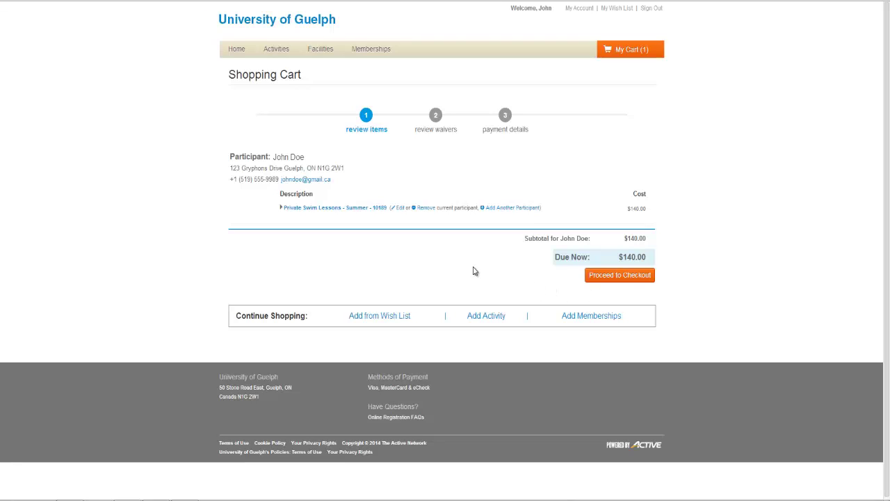
# - Return from the Shopping Cart to the Activity Search listing
pyautogui.moveTo(276, 53)
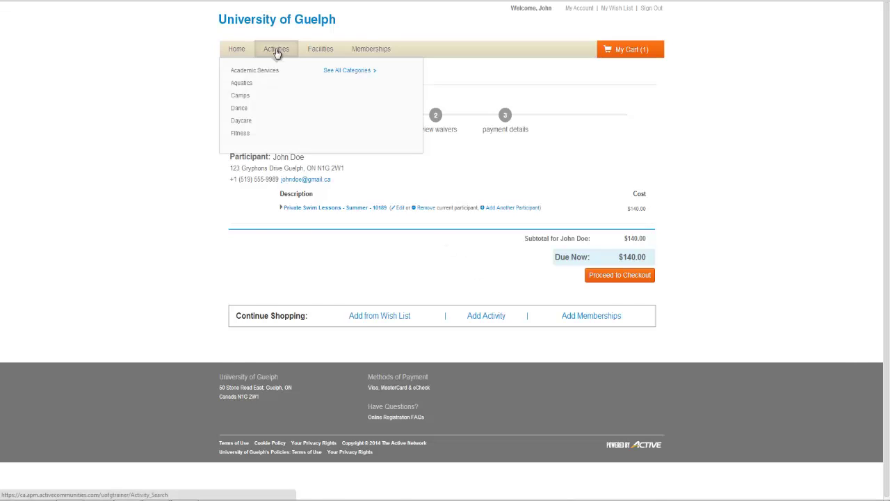
pyautogui.click(277, 52)
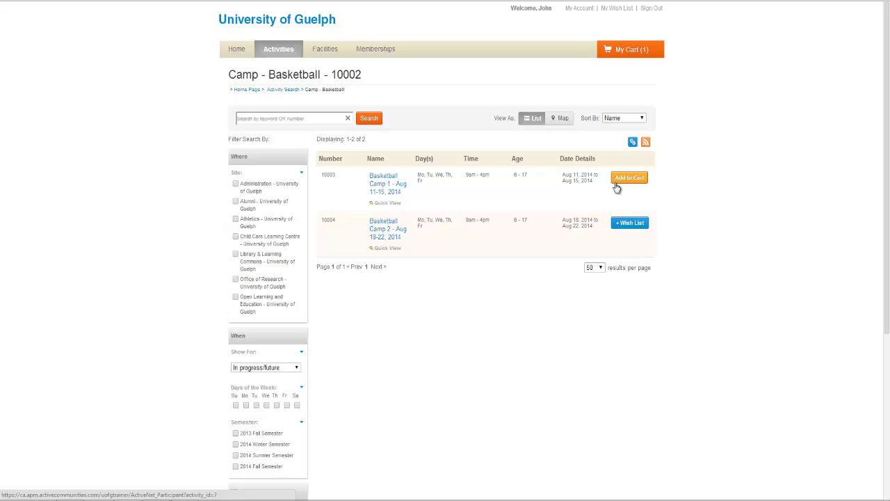
# - Open Basketball Camp 1 - Aug 11-15, 2014 and review its schedule, price and notes
pyautogui.click(393, 184)
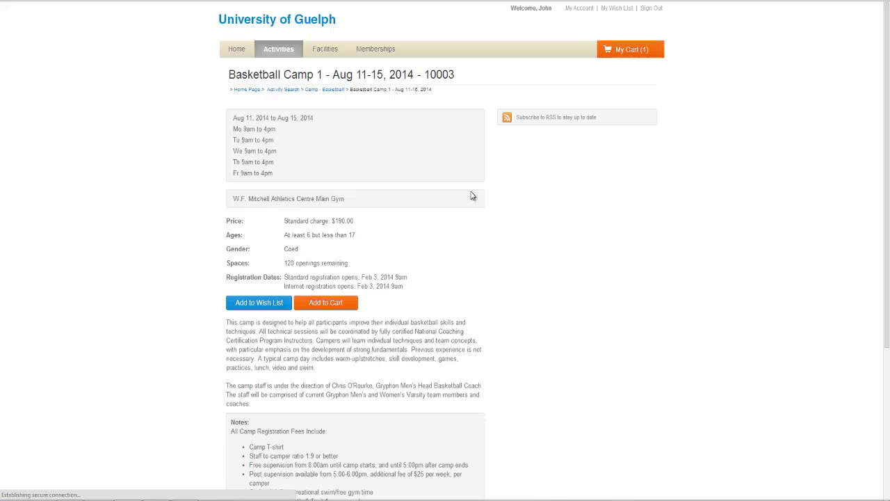
pyautogui.scroll(-1, 493, 251)
pyautogui.scroll(-1, 492, 252)
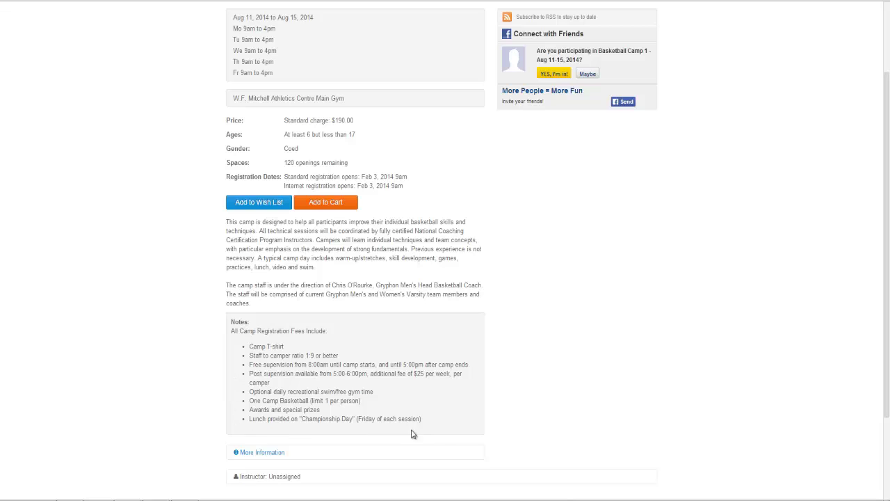
pyautogui.scroll(1, 473, 329)
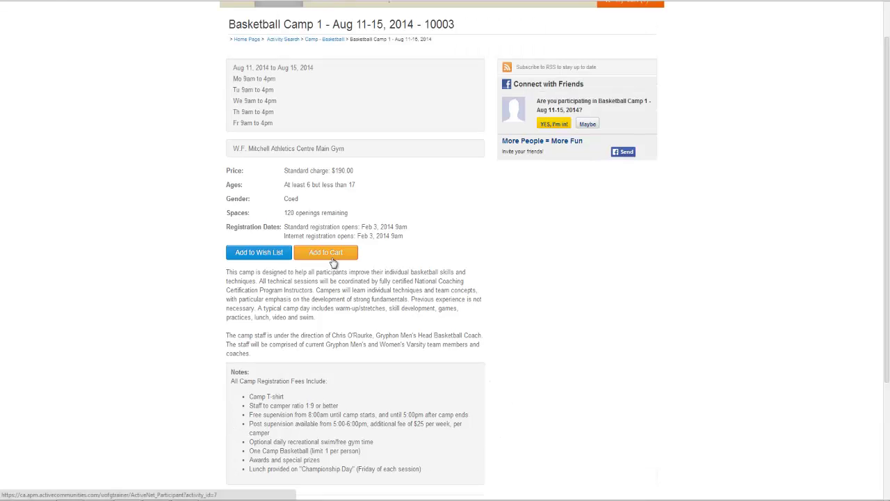
# - Add Basketball Camp 1 to the cart with the child as participant and continue
pyautogui.click(327, 253)
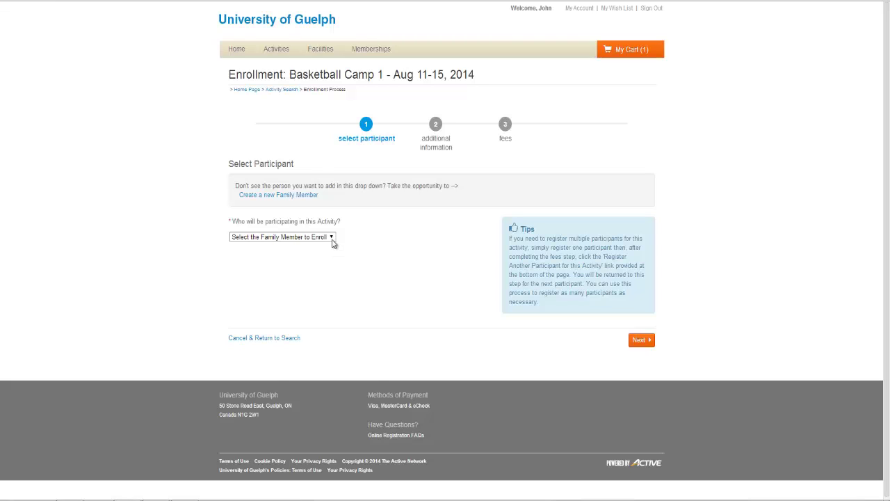
pyautogui.click(333, 240)
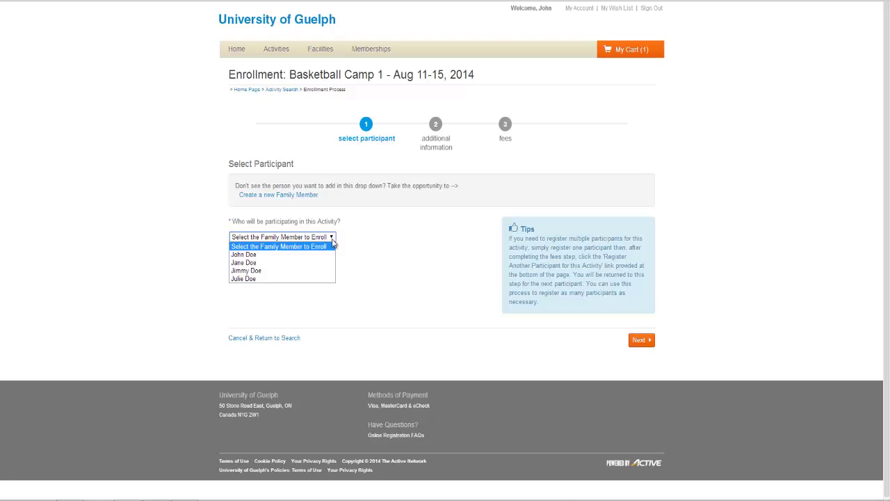
pyautogui.click(319, 271)
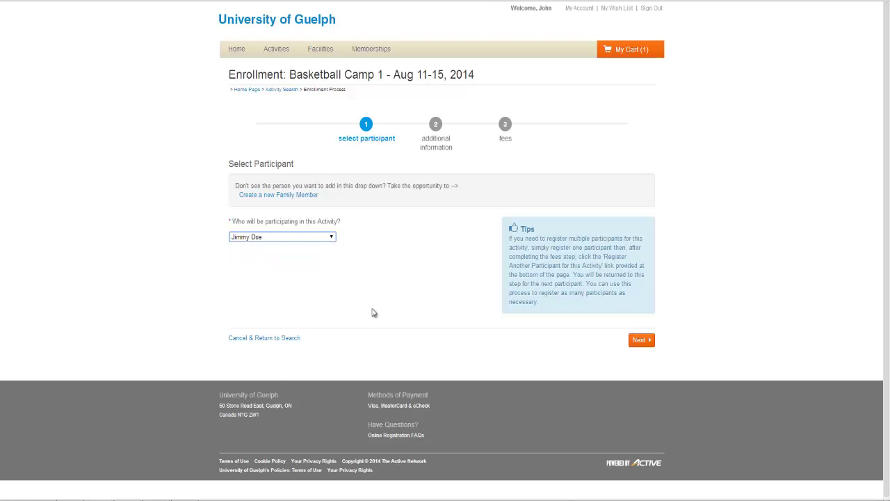
pyautogui.click(637, 342)
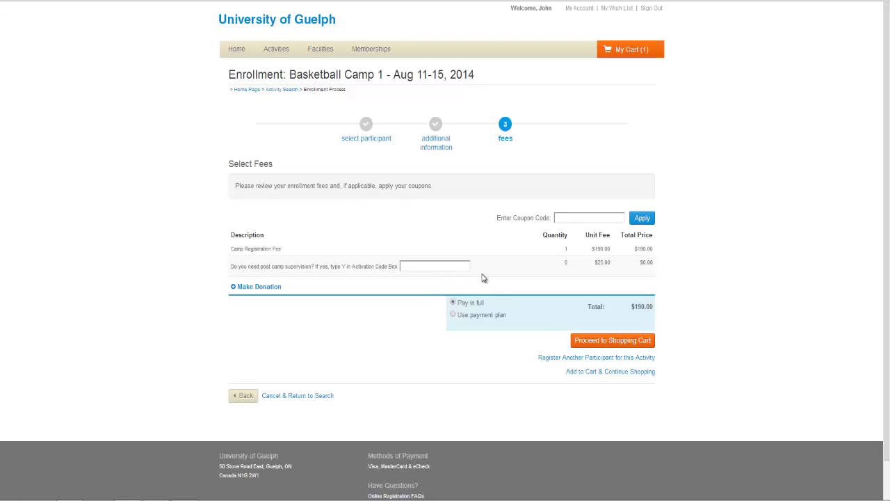
# - Answer the post-camp supervision question and accept the payment plan, leaving $0.00 due today
pyautogui.click(447, 264)
pyautogui.click(454, 315)
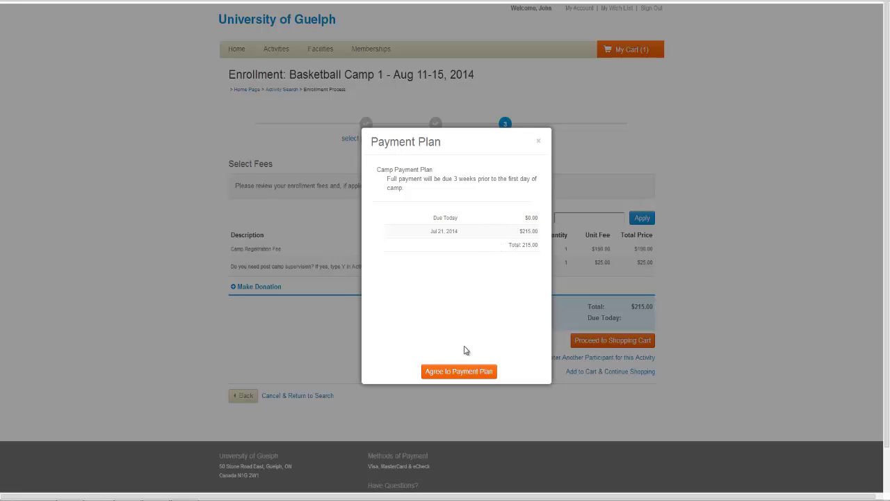
pyautogui.click(471, 372)
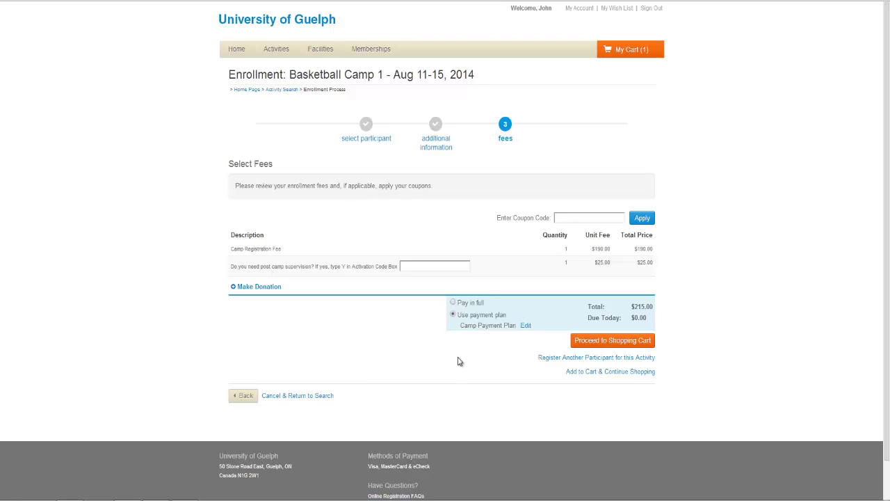
# - Add the camp enrollment to the cart ($140.00 due now) and start checkout
pyautogui.click(607, 341)
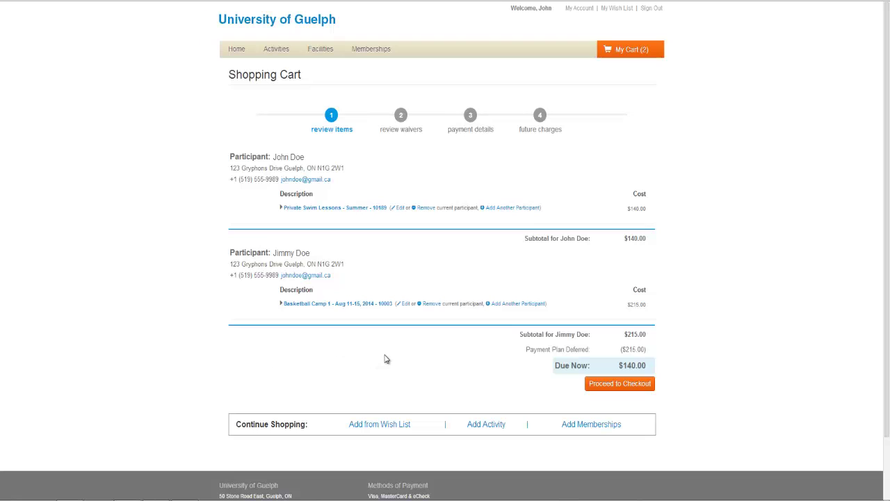
pyautogui.click(650, 384)
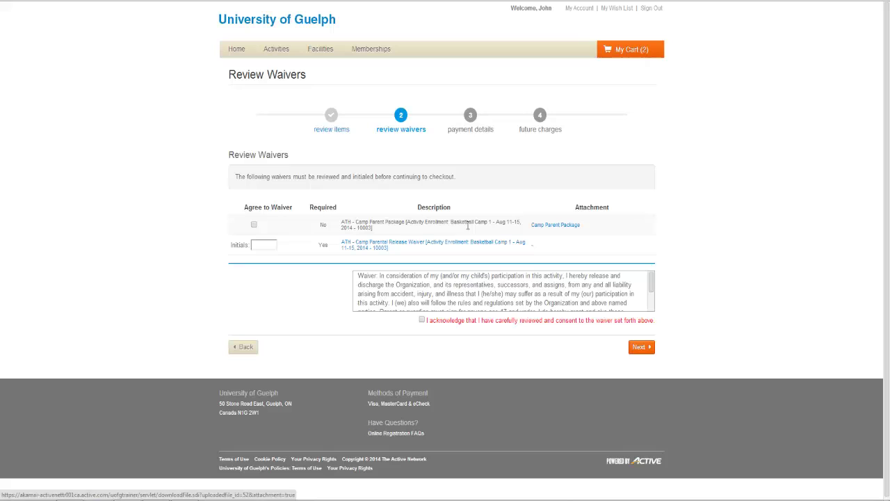
# - Read the Camp Parental Release Waiver, enter the participant's initials, and tick the consent acknowledgment
pyautogui.click(400, 248)
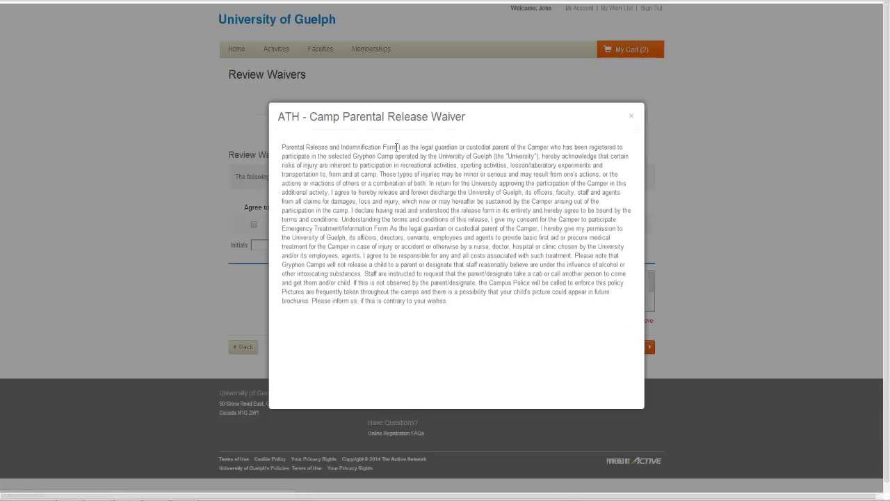
pyautogui.click(633, 119)
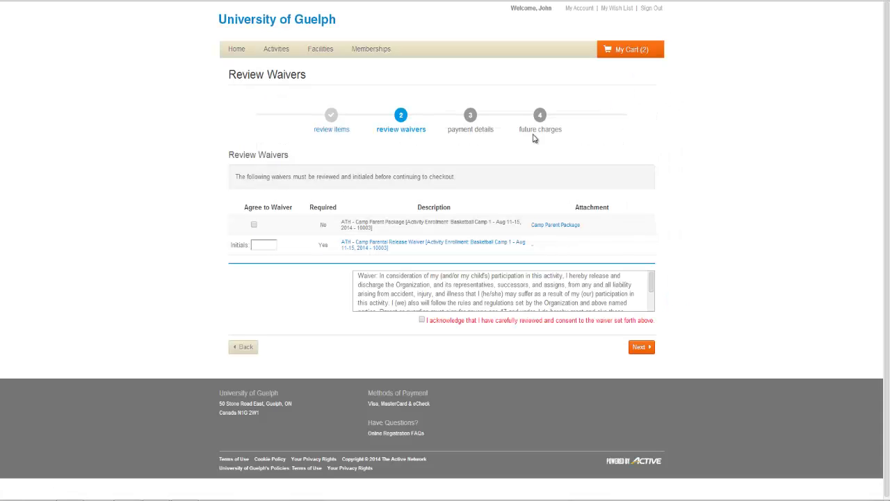
pyautogui.click(262, 245)
pyautogui.write('JD')
pyautogui.moveTo(652, 282)
pyautogui.mouseDown()
pyautogui.moveTo(649, 294)
pyautogui.moveTo(648, 273)
pyautogui.mouseUp()
pyautogui.click(421, 320)
# - Enter Visa card payment with the card number and a Feb 2019 expiry
pyautogui.click(640, 347)
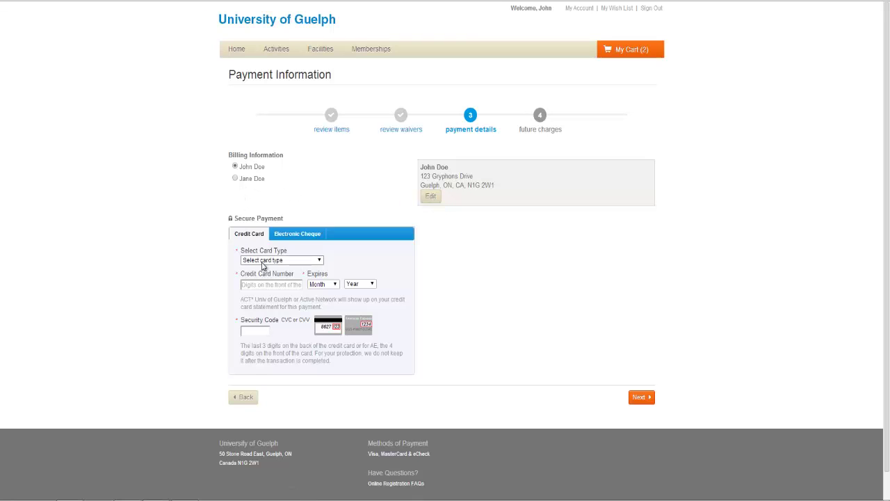
pyautogui.click(268, 262)
pyautogui.click(270, 277)
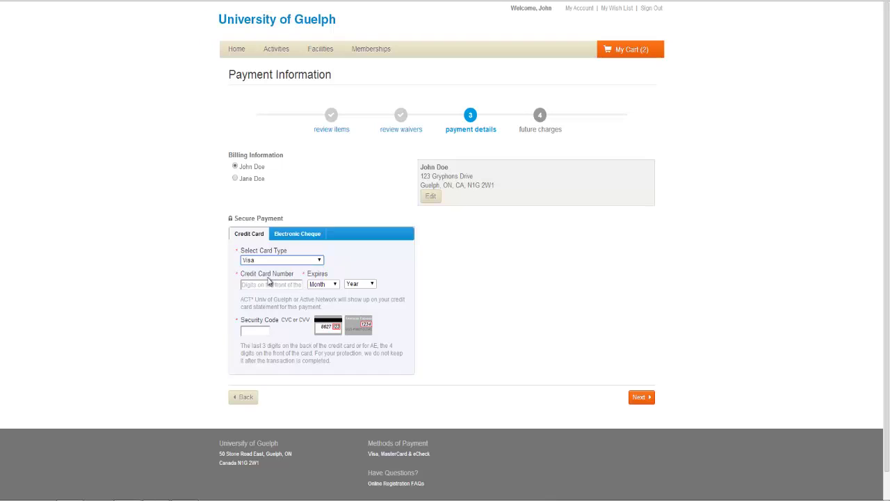
pyautogui.write('44443333')
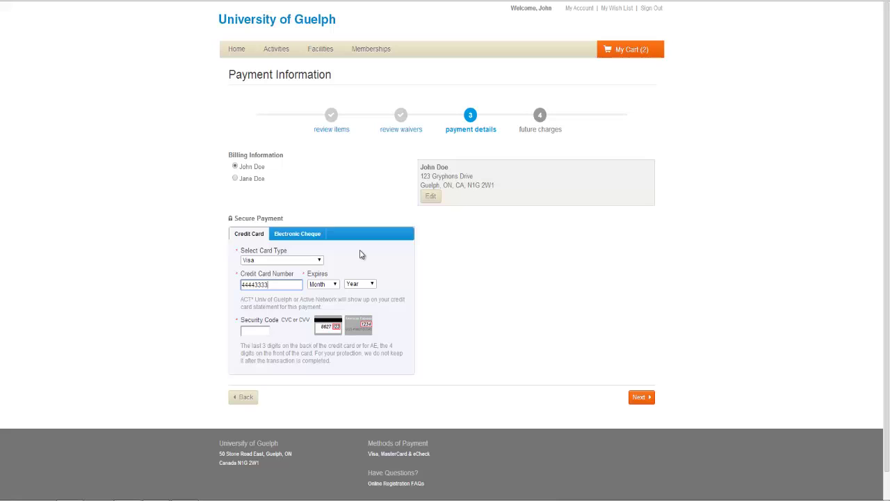
pyautogui.write('22221111')
pyautogui.click(334, 284)
pyautogui.click(331, 307)
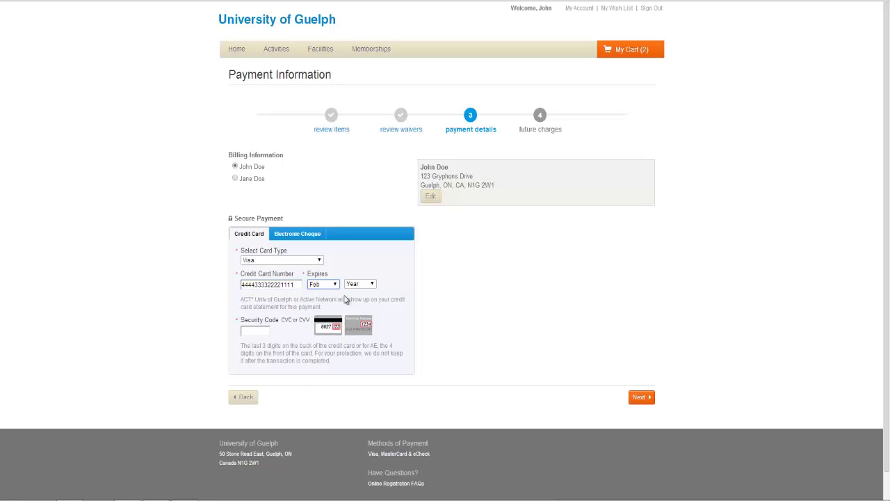
pyautogui.click(359, 286)
pyautogui.click(353, 337)
pyautogui.click(260, 331)
# - Preview Electronic Cheque with a Saving account, then return to Credit Card and submit
pyautogui.click(302, 233)
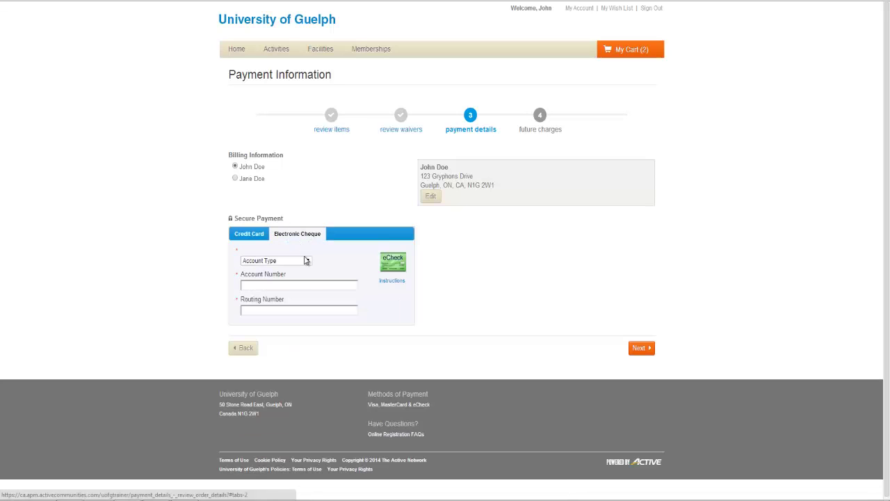
pyautogui.click(306, 261)
pyautogui.click(303, 285)
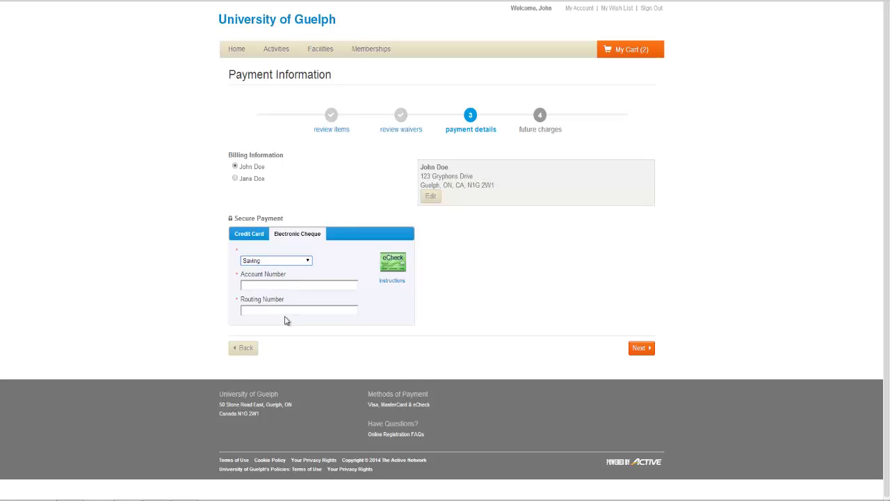
pyautogui.click(253, 230)
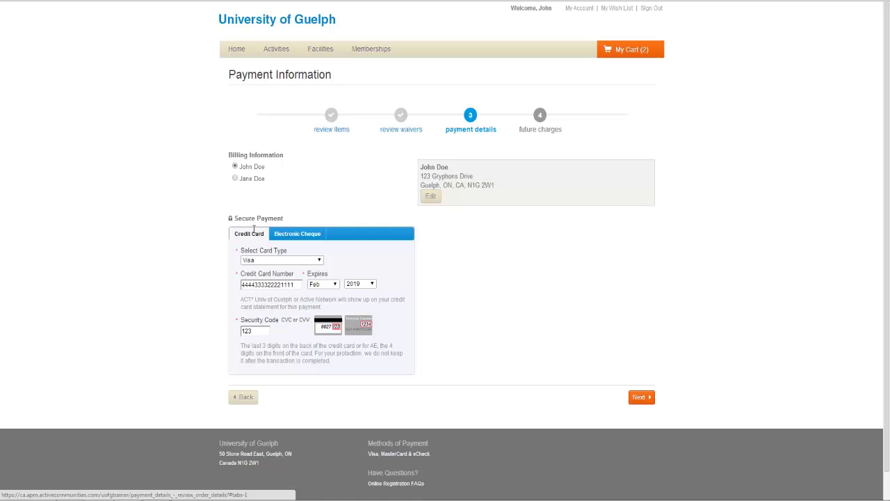
pyautogui.click(643, 400)
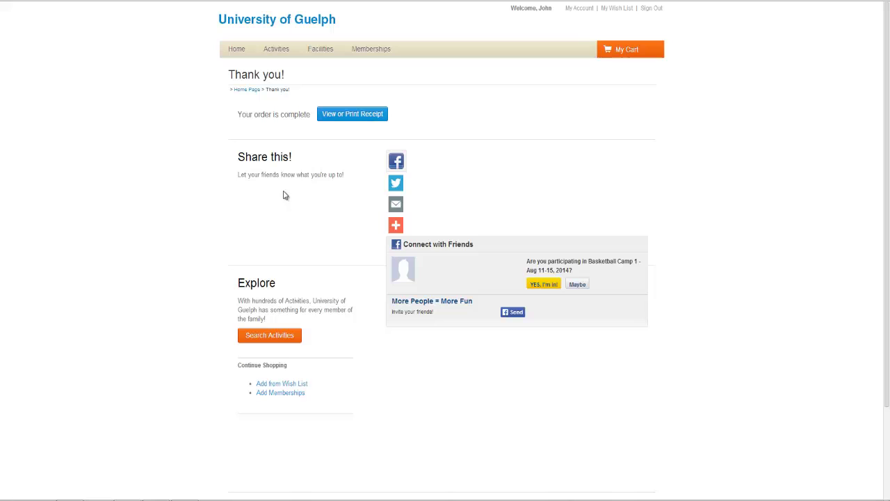
# - Open the receipt for Basketball Camp 1 from the Thank you page
pyautogui.click(353, 121)
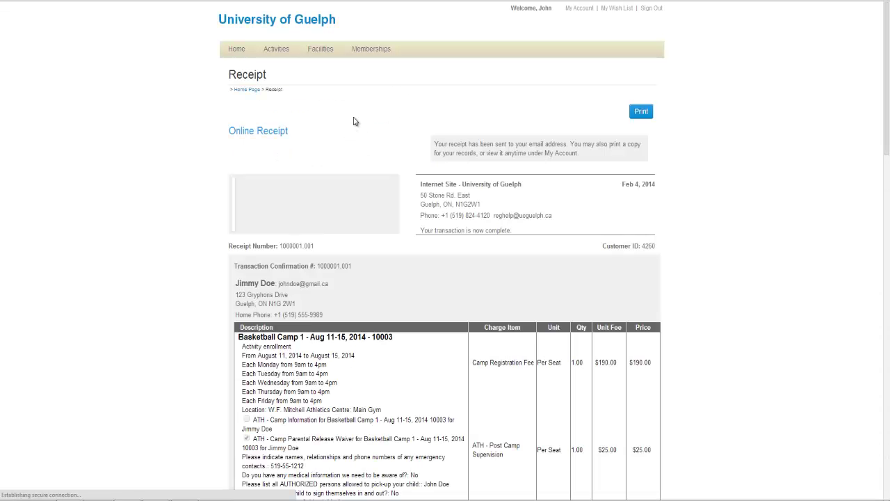